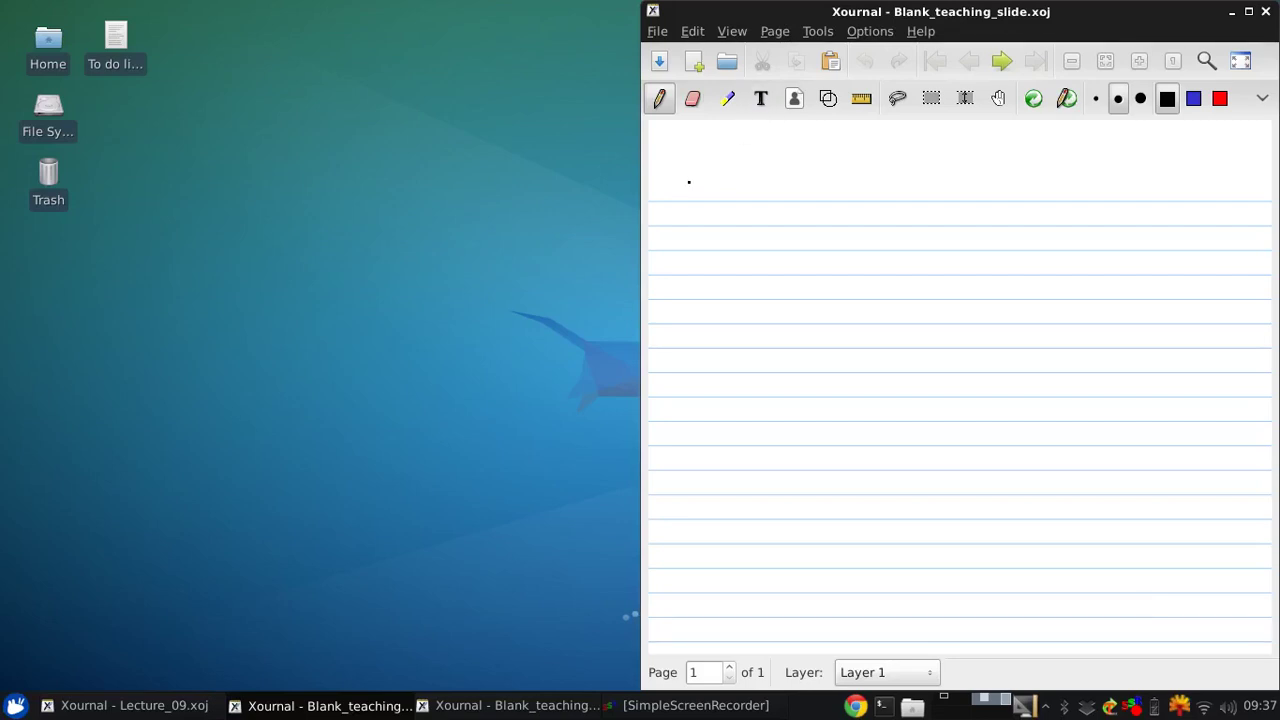
# Step: Handwrite the title 'Introduction to Propulsion' at the top of the lined page
pyautogui.moveTo(656, 175)
pyautogui.mouseDown()
pyautogui.moveTo(684, 174)
pyautogui.moveTo(684, 203)
pyautogui.moveTo(701, 202)
pyautogui.mouseUp()
pyautogui.moveTo(708, 178)
pyautogui.mouseDown()
pyautogui.moveTo(711, 200)
pyautogui.moveTo(716, 188)
pyautogui.mouseUp()
pyautogui.moveTo(715, 201); pyautogui.dragTo(829, 192)
pyautogui.moveTo(776, 183); pyautogui.dragTo(794, 181)
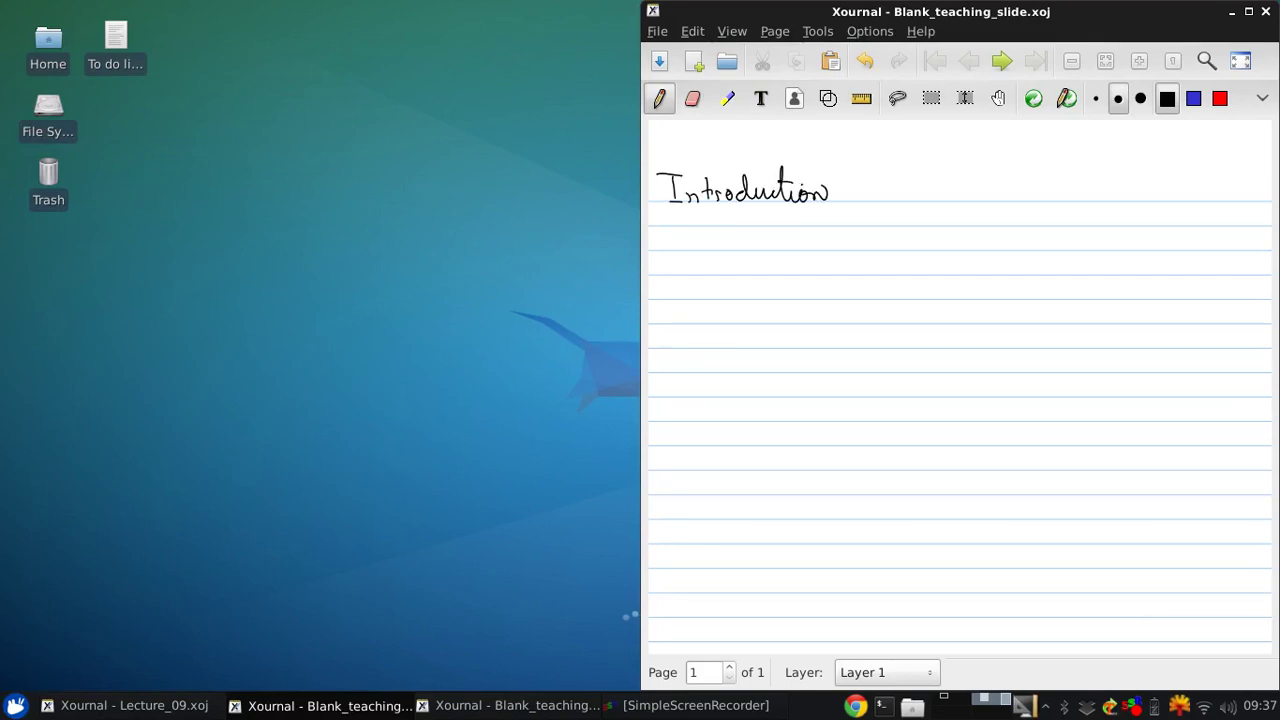
pyautogui.moveTo(863, 161); pyautogui.dragTo(869, 199)
pyautogui.moveTo(854, 185); pyautogui.dragTo(936, 183)
pyautogui.moveTo(941, 184)
pyautogui.mouseDown()
pyautogui.moveTo(982, 198)
pyautogui.moveTo(988, 172)
pyautogui.mouseUp()
pyautogui.moveTo(990, 190); pyautogui.dragTo(1004, 200)
pyautogui.moveTo(1010, 188)
pyautogui.mouseDown()
pyautogui.moveTo(1041, 204)
pyautogui.moveTo(1026, 182)
pyautogui.mouseUp()
# Step: Draw a straight ruled underline beneath the title, then turn the Ruler off
pyautogui.click(861, 98)
pyautogui.moveTo(666, 216); pyautogui.dragTo(1041, 213)
pyautogui.click(861, 98)
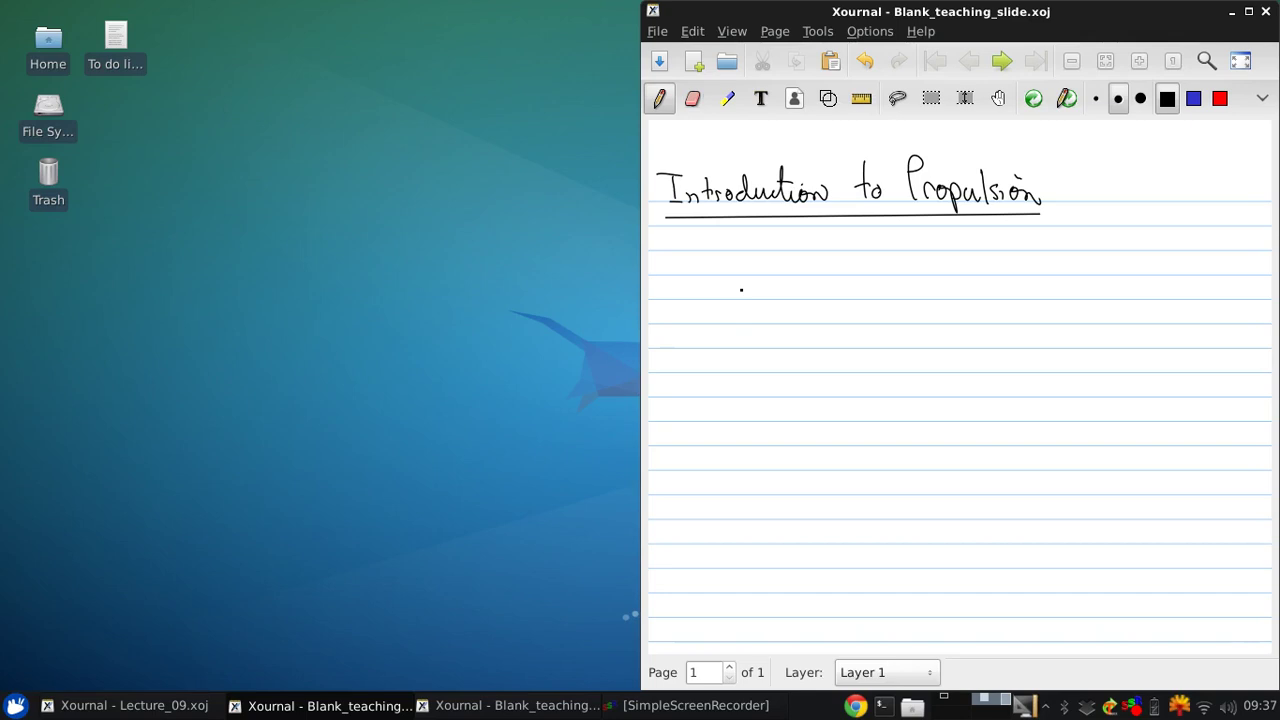
# Step: Add a bullet dot reading 'air-breathing propulsion' with a wavy line under 'air-breathing'
pyautogui.click(691, 263)
pyautogui.moveTo(703, 265)
pyautogui.mouseDown()
pyautogui.moveTo(790, 272)
pyautogui.moveTo(812, 252)
pyautogui.moveTo(846, 268)
pyautogui.moveTo(838, 292)
pyautogui.moveTo(812, 260)
pyautogui.moveTo(880, 292)
pyautogui.moveTo(898, 268)
pyautogui.moveTo(924, 288)
pyautogui.moveTo(946, 256)
pyautogui.moveTo(992, 266)
pyautogui.mouseUp()
pyautogui.click(905, 272)
pyautogui.moveTo(686, 286); pyautogui.dragTo(856, 294)
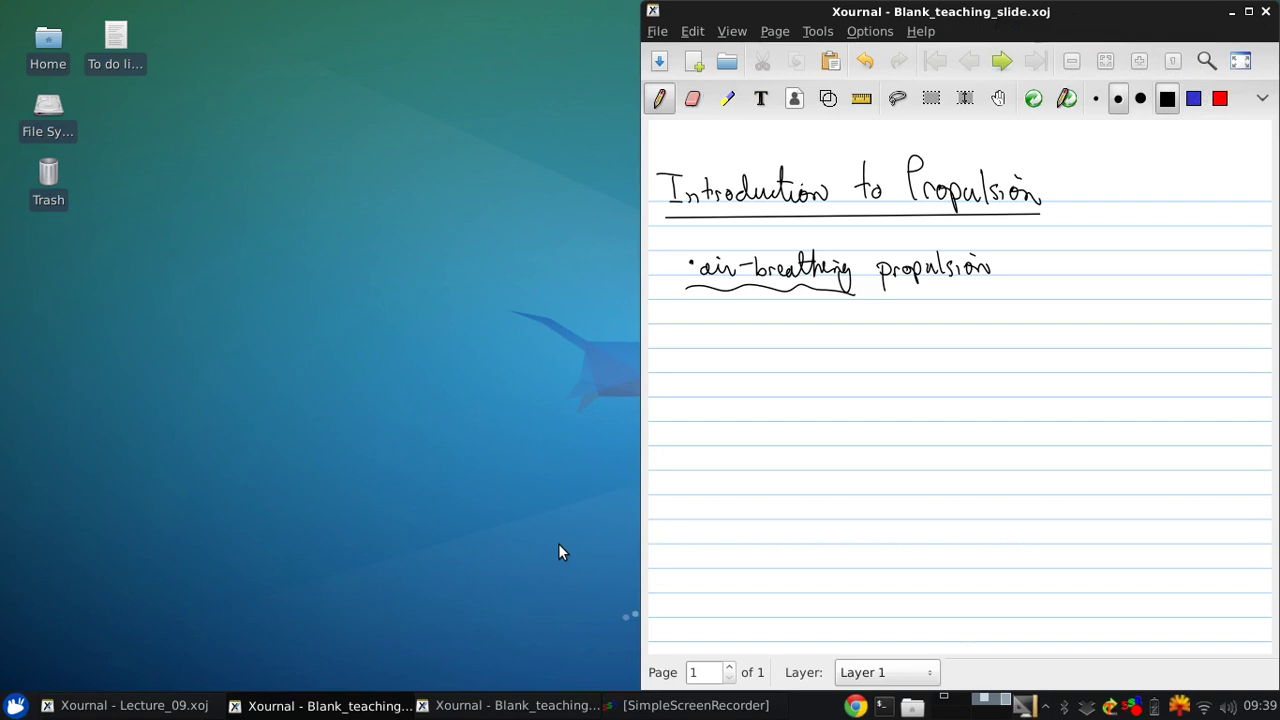
# Step: Write '→ turbojet' and begin the next arrow line with 'take a mass', undoing a stray dot
pyautogui.moveTo(677, 332); pyautogui.dragTo(745, 344)
pyautogui.moveTo(749, 324)
pyautogui.mouseDown()
pyautogui.moveTo(782, 360)
pyautogui.moveTo(808, 344)
pyautogui.mouseUp()
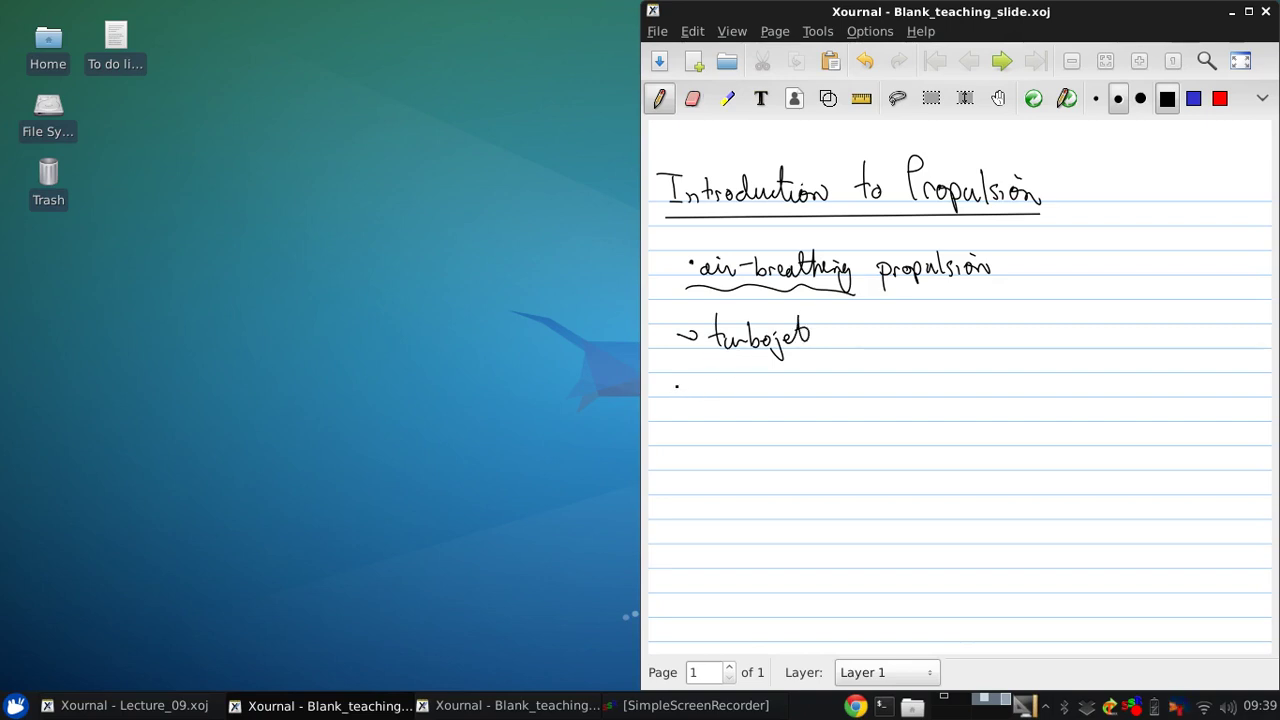
pyautogui.moveTo(677, 386)
pyautogui.mouseDown()
pyautogui.moveTo(744, 396)
pyautogui.moveTo(748, 385)
pyautogui.mouseUp()
pyautogui.moveTo(761, 386); pyautogui.dragTo(768, 395)
pyautogui.moveTo(778, 382)
pyautogui.mouseDown()
pyautogui.moveTo(779, 395)
pyautogui.moveTo(832, 396)
pyautogui.mouseUp()
pyautogui.moveTo(847, 398); pyautogui.dragTo(872, 396)
pyautogui.moveTo(888, 384)
pyautogui.mouseDown()
pyautogui.moveTo(880, 395)
pyautogui.moveTo(929, 398)
pyautogui.mouseUp()
pyautogui.click(994, 388)
pyautogui.hotkey('ctrl', 'z')
# Step: Continue the line with 'flow rate ṁ at flight'
pyautogui.moveTo(926, 382)
pyautogui.mouseDown()
pyautogui.moveTo(942, 380)
pyautogui.moveTo(944, 396)
pyautogui.mouseUp()
pyautogui.moveTo(956, 384)
pyautogui.mouseDown()
pyautogui.moveTo(951, 394)
pyautogui.moveTo(998, 384)
pyautogui.moveTo(1012, 397)
pyautogui.mouseUp()
pyautogui.moveTo(1019, 373)
pyautogui.mouseDown()
pyautogui.moveTo(1018, 397)
pyautogui.moveTo(1026, 385)
pyautogui.mouseUp()
pyautogui.moveTo(1028, 390); pyautogui.dragTo(1146, 397)
pyautogui.click(1087, 383)
pyautogui.moveTo(1146, 385)
pyautogui.mouseDown()
pyautogui.moveTo(1206, 410)
pyautogui.moveTo(1248, 398)
pyautogui.mouseUp()
pyautogui.moveTo(1228, 386); pyautogui.dragTo(1246, 384)
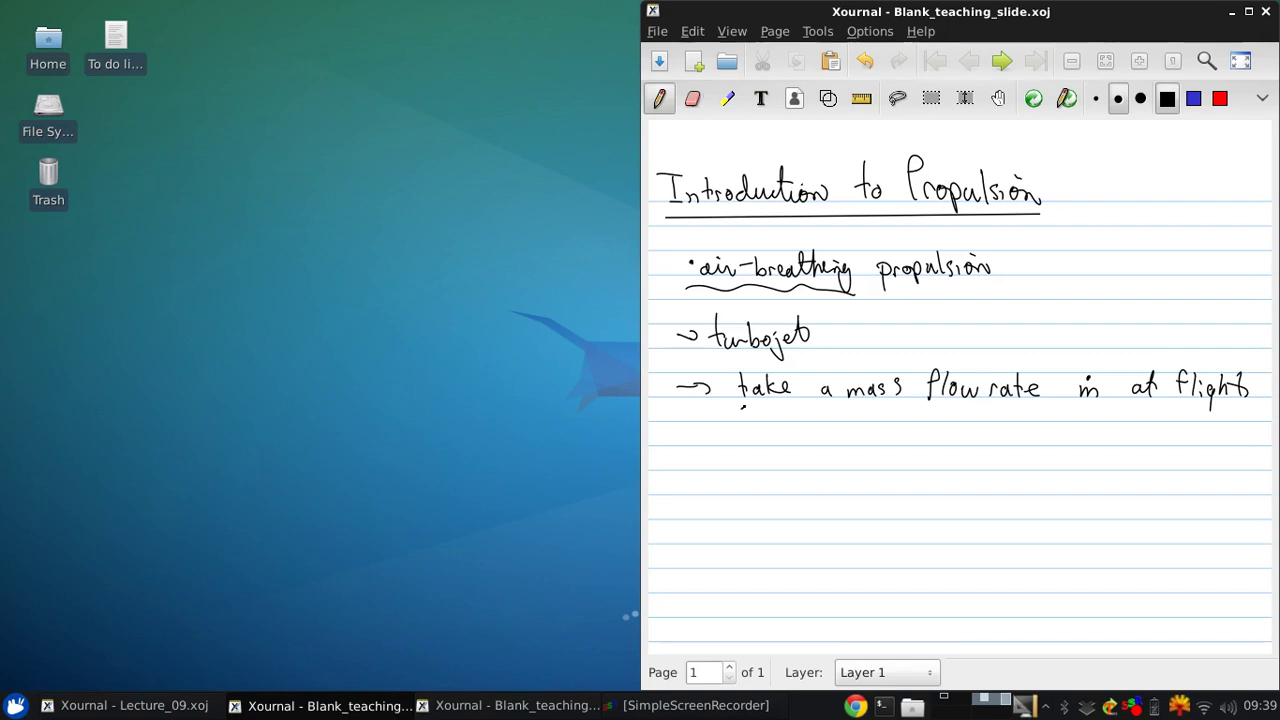
# Step: Finish with 'speed V0 and throw it out at (V0+ΔV)' on the lines below
pyautogui.moveTo(746, 406)
pyautogui.mouseDown()
pyautogui.moveTo(738, 422)
pyautogui.moveTo(756, 428)
pyautogui.moveTo(798, 404)
pyautogui.moveTo(831, 406)
pyautogui.moveTo(835, 422)
pyautogui.moveTo(894, 422)
pyautogui.moveTo(912, 406)
pyautogui.moveTo(914, 426)
pyautogui.mouseUp()
pyautogui.moveTo(932, 396)
pyautogui.mouseDown()
pyautogui.moveTo(930, 422)
pyautogui.moveTo(1020, 422)
pyautogui.mouseUp()
pyautogui.moveTo(1012, 410); pyautogui.dragTo(1074, 422)
pyautogui.moveTo(1066, 406); pyautogui.dragTo(1134, 425)
pyautogui.moveTo(1128, 410); pyautogui.dragTo(1146, 412)
pyautogui.moveTo(772, 437); pyautogui.dragTo(768, 460)
pyautogui.moveTo(782, 440)
pyautogui.mouseDown()
pyautogui.moveTo(789, 458)
pyautogui.moveTo(796, 433)
pyautogui.mouseUp()
pyautogui.moveTo(803, 453); pyautogui.dragTo(828, 454)
pyautogui.moveTo(821, 446)
pyautogui.mouseDown()
pyautogui.moveTo(821, 463)
pyautogui.moveTo(846, 462)
pyautogui.moveTo(848, 447)
pyautogui.mouseUp()
pyautogui.moveTo(850, 440)
pyautogui.mouseDown()
pyautogui.moveTo(864, 438)
pyautogui.moveTo(872, 464)
pyautogui.mouseUp()
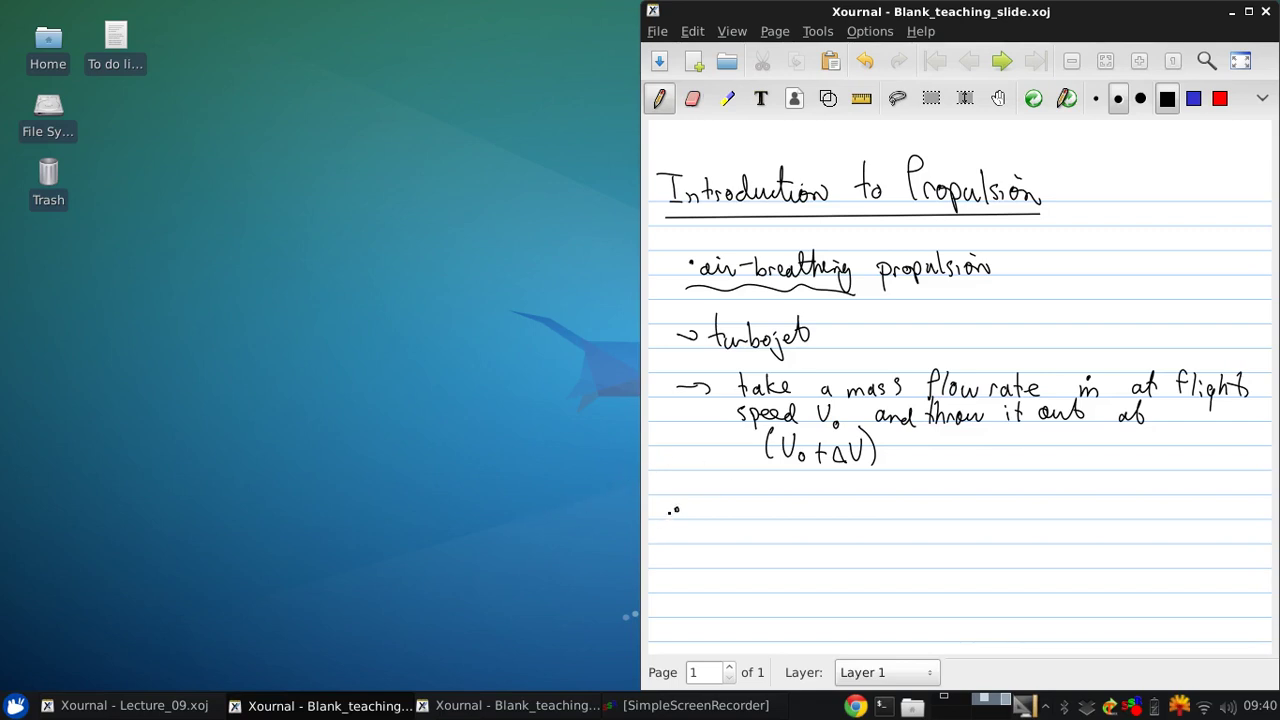
# Step: Write the bullet 'Performance of a propulsion system' and a hooked-arrow sub-point 'force produced'
pyautogui.moveTo(702, 482)
pyautogui.mouseDown()
pyautogui.moveTo(706, 522)
pyautogui.moveTo(841, 517)
pyautogui.moveTo(876, 502)
pyautogui.moveTo(878, 520)
pyautogui.moveTo(962, 512)
pyautogui.moveTo(974, 526)
pyautogui.moveTo(1008, 512)
pyautogui.moveTo(1156, 510)
pyautogui.mouseUp()
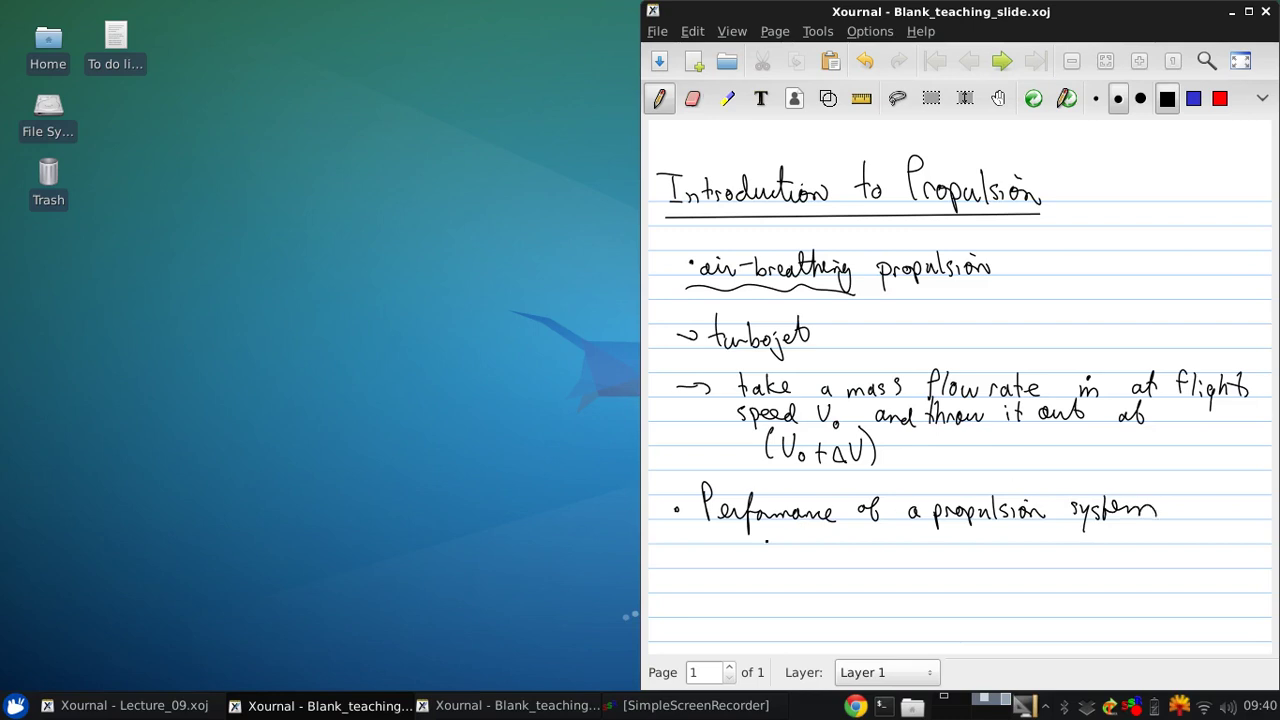
pyautogui.moveTo(700, 535); pyautogui.dragTo(714, 557)
pyautogui.moveTo(750, 566)
pyautogui.mouseDown()
pyautogui.moveTo(762, 544)
pyautogui.moveTo(758, 554)
pyautogui.mouseUp()
pyautogui.moveTo(762, 558); pyautogui.dragTo(782, 558)
pyautogui.moveTo(794, 558); pyautogui.dragTo(856, 566)
pyautogui.moveTo(858, 568)
pyautogui.mouseDown()
pyautogui.moveTo(888, 548)
pyautogui.moveTo(912, 570)
pyautogui.moveTo(986, 568)
pyautogui.mouseUp()
# Step: Add '(thrust, F_T)' in brackets after 'force produced'
pyautogui.moveTo(996, 546); pyautogui.dragTo(998, 560)
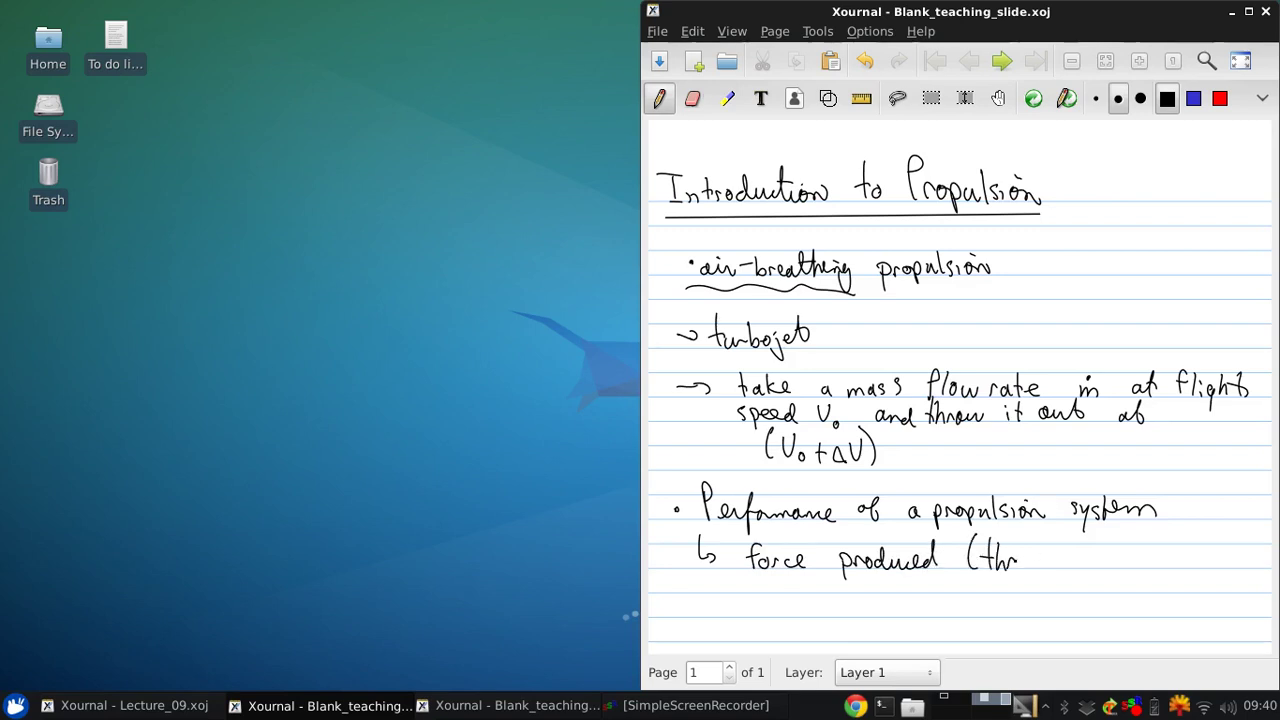
pyautogui.moveTo(1018, 555)
pyautogui.mouseDown()
pyautogui.moveTo(1033, 568)
pyautogui.moveTo(1054, 555)
pyautogui.mouseUp()
pyautogui.moveTo(1057, 562); pyautogui.dragTo(1118, 559)
pyautogui.moveTo(1113, 560); pyautogui.dragTo(1114, 576)
pyautogui.moveTo(1124, 532); pyautogui.dragTo(1128, 571)
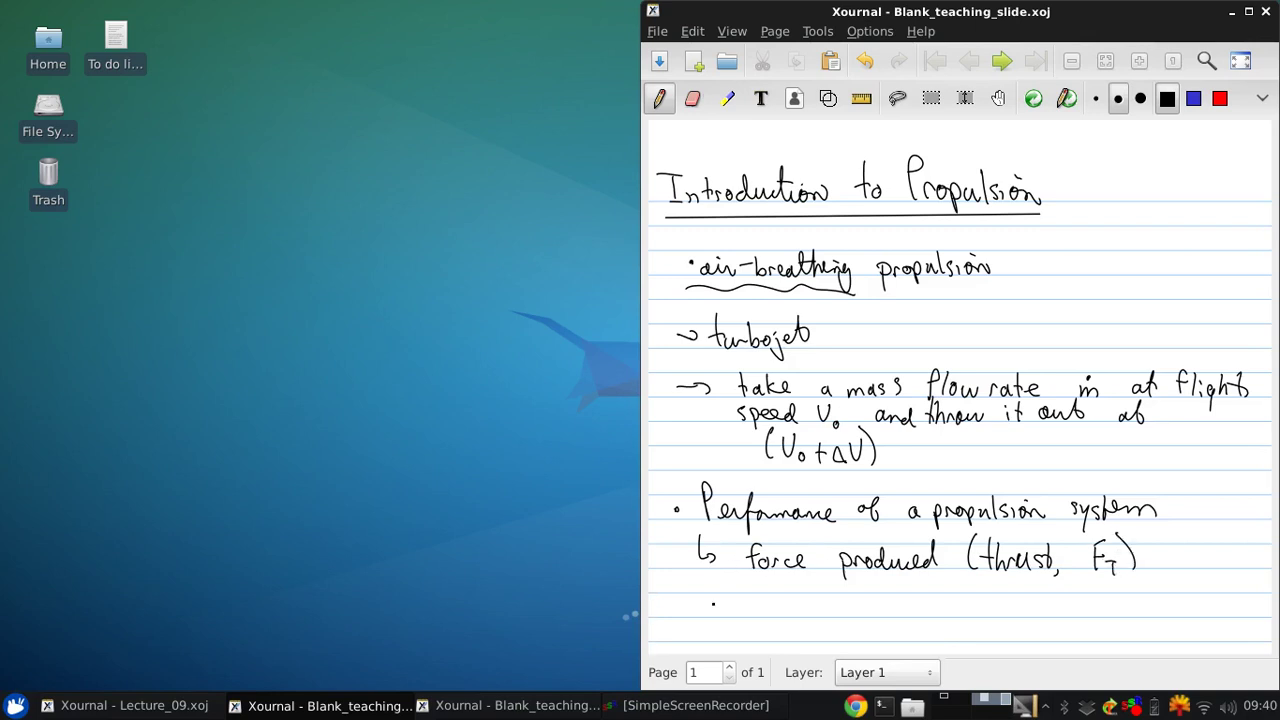
# Step: Draw a hooked arrow below the thrust line and write 'overall efficiency (η_overall)'
pyautogui.moveTo(703, 585); pyautogui.dragTo(720, 612)
pyautogui.moveTo(753, 606)
pyautogui.mouseDown()
pyautogui.moveTo(746, 614)
pyautogui.moveTo(790, 606)
pyautogui.moveTo(808, 619)
pyautogui.mouseUp()
pyautogui.moveTo(822, 588)
pyautogui.mouseDown()
pyautogui.moveTo(818, 615)
pyautogui.moveTo(866, 606)
pyautogui.mouseUp()
pyautogui.moveTo(878, 588)
pyautogui.mouseDown()
pyautogui.moveTo(872, 616)
pyautogui.moveTo(932, 616)
pyautogui.mouseUp()
pyautogui.moveTo(944, 606); pyautogui.dragTo(956, 614)
pyautogui.moveTo(964, 604); pyautogui.dragTo(958, 630)
pyautogui.moveTo(996, 586); pyautogui.dragTo(994, 628)
pyautogui.moveTo(1006, 612)
pyautogui.mouseDown()
pyautogui.moveTo(1020, 630)
pyautogui.moveTo(1068, 628)
pyautogui.mouseUp()
pyautogui.moveTo(1072, 608); pyautogui.dragTo(1076, 628)
pyautogui.moveTo(1084, 586); pyautogui.dragTo(1086, 630)
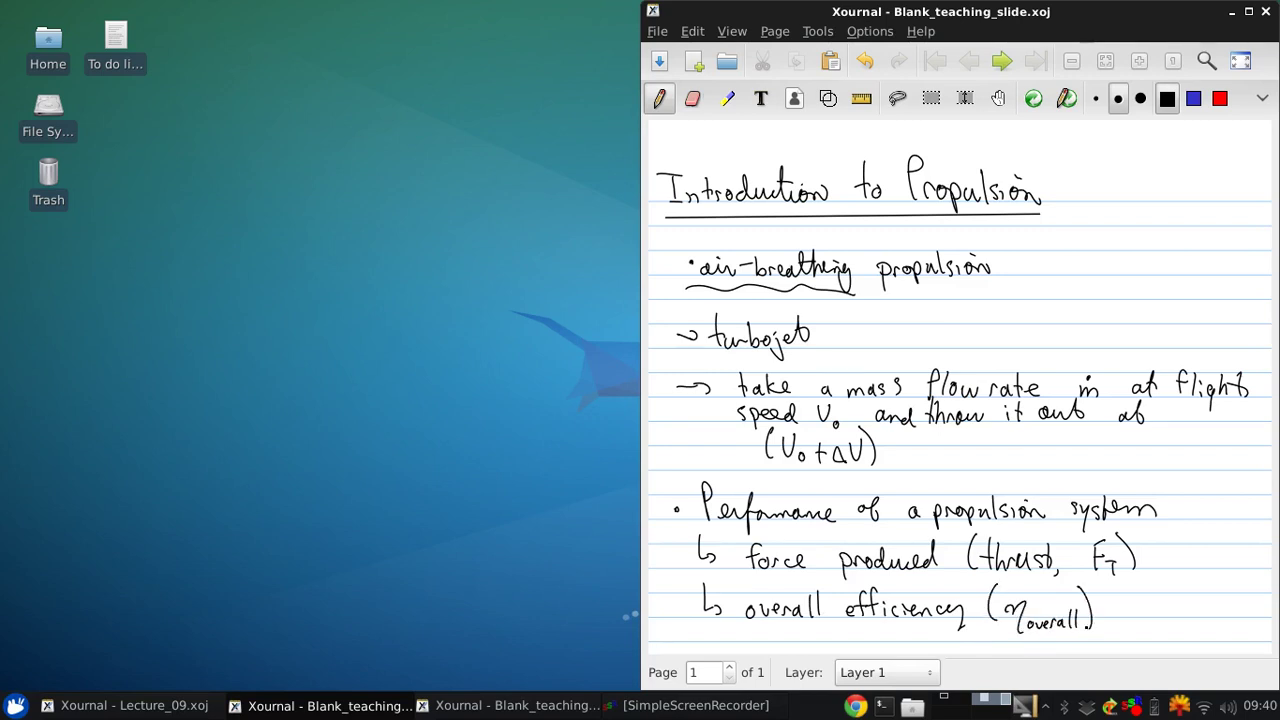